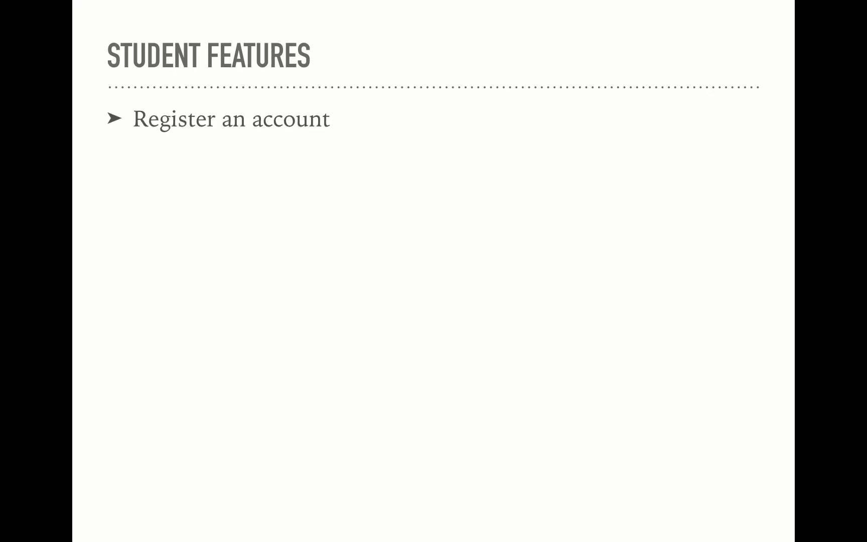
- Reveal the six Student Features bullets, from Register an account through Summative Assessment score
key("Right")
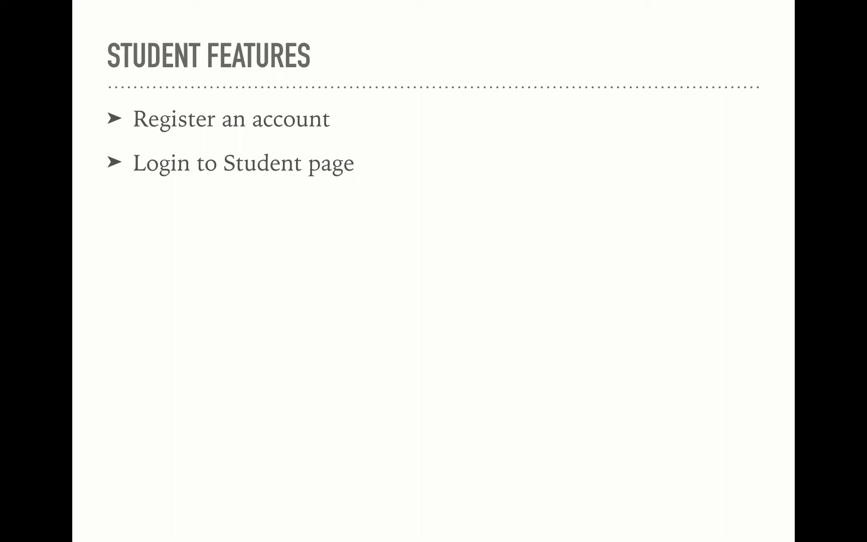
key("Right")
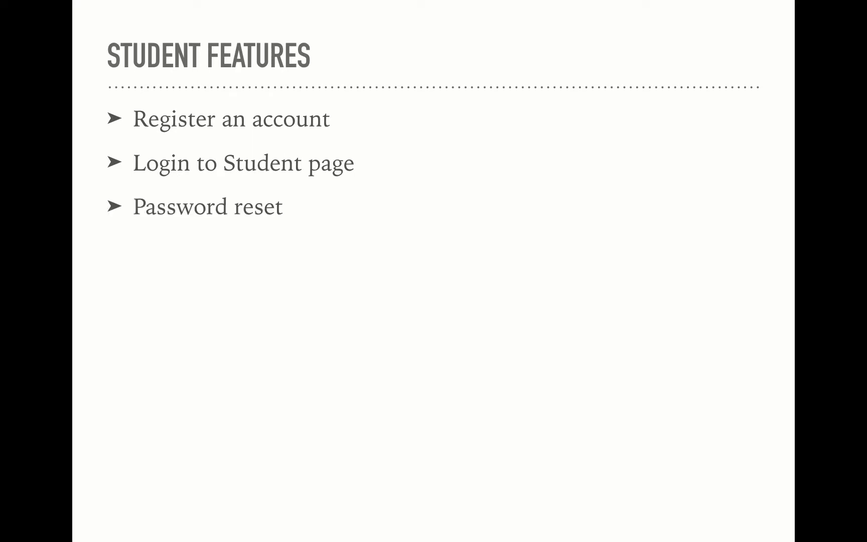
key("Right")
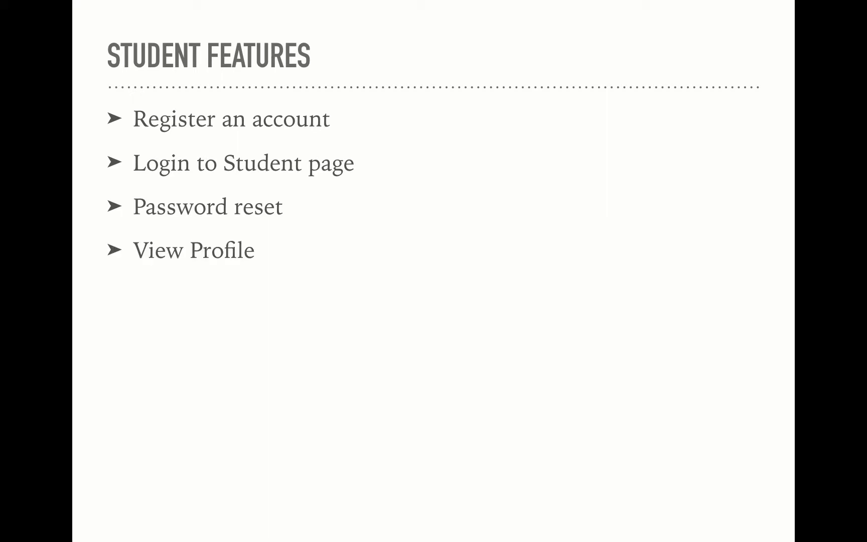
key("Right")
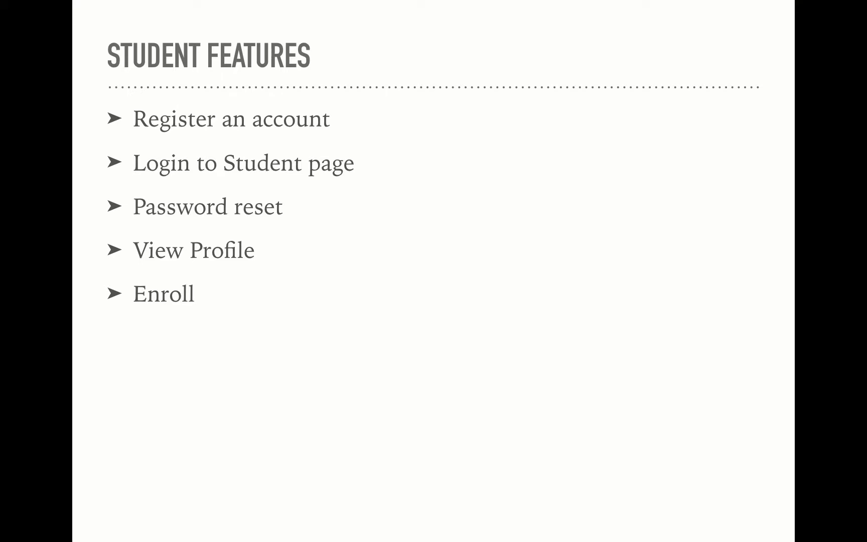
key("Right")
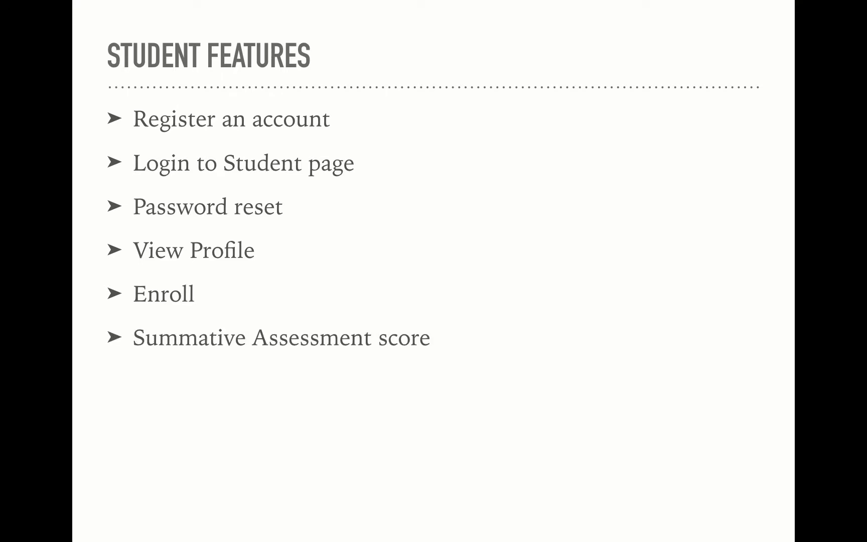
key("Right")
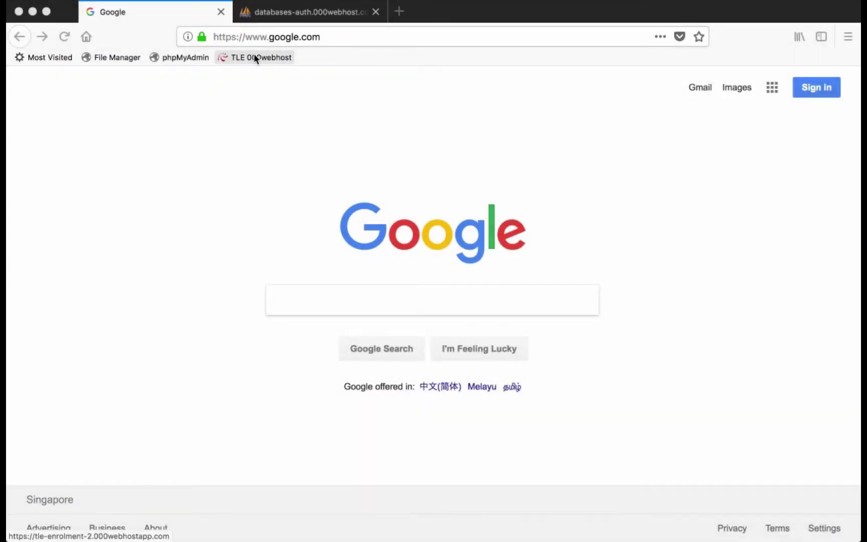
- Open the TLE enrolment site and sign in with the administrator user ID and password
left_click(254, 58)
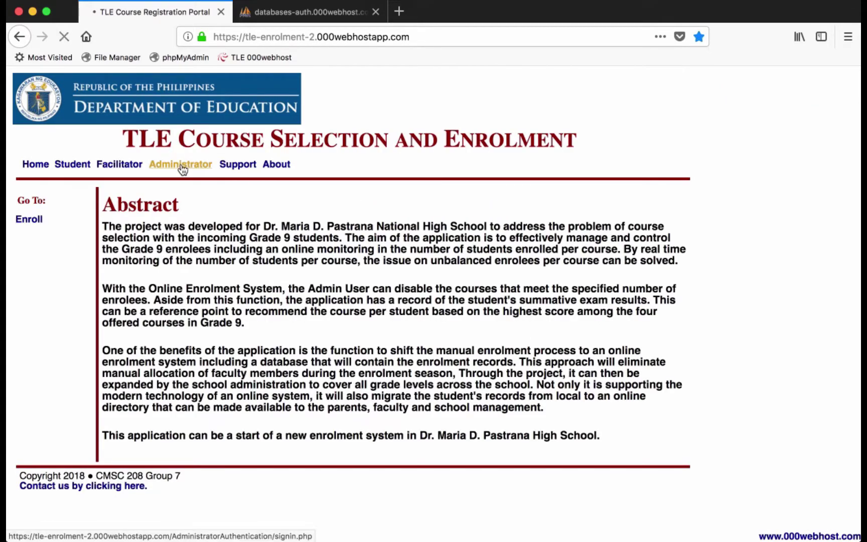
left_click(210, 262)
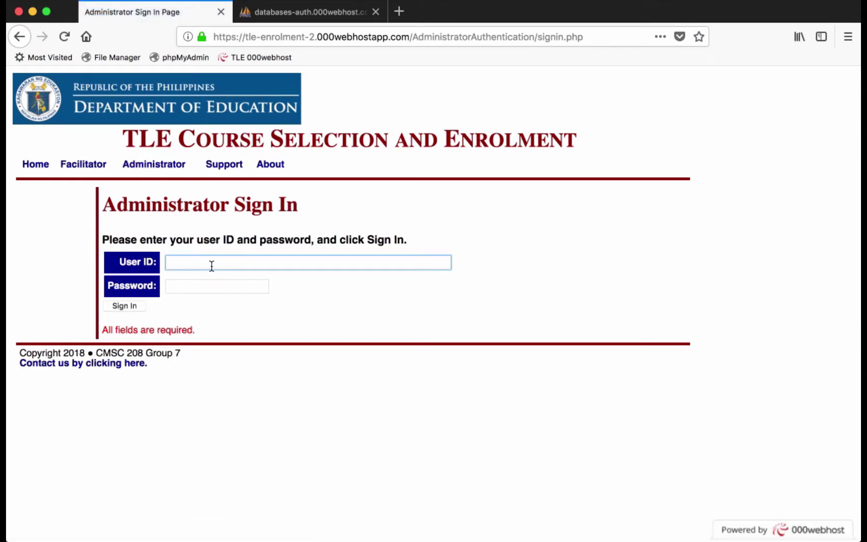
type("admin")
key("Tab")
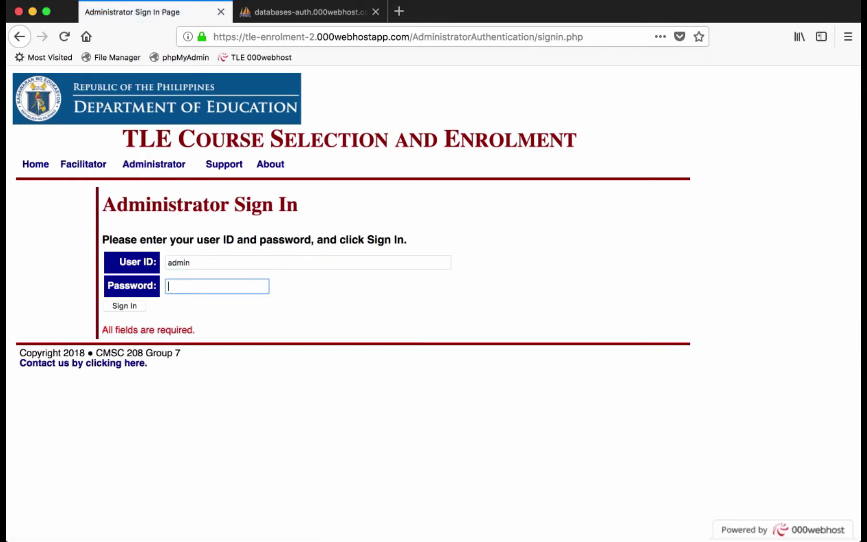
type("12345678")
left_click(136, 306)
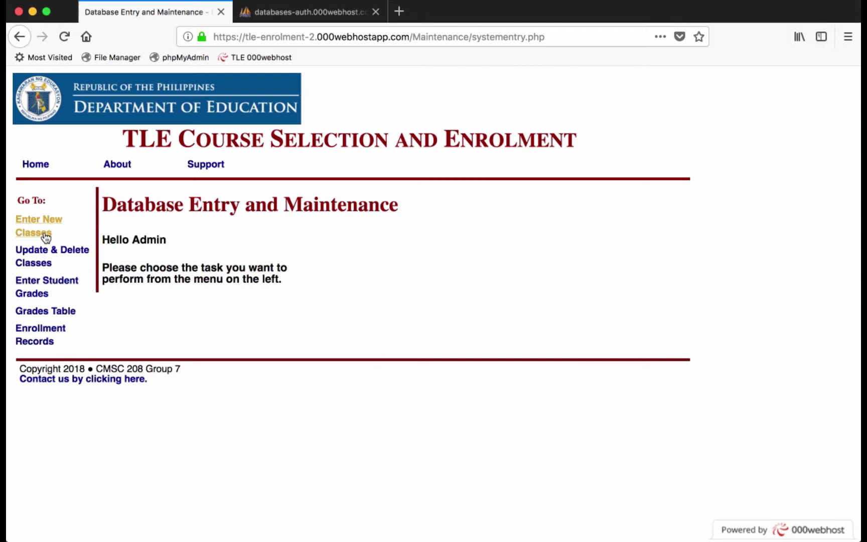
- Start a new class titled 'Class', starting 2018-01-01, with description 'Description'
left_click(55, 234)
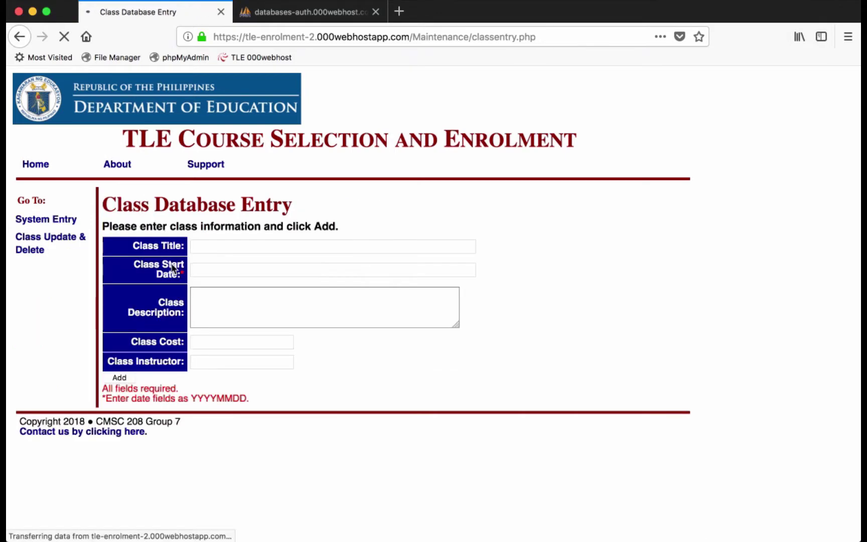
left_click(214, 246)
type("Class")
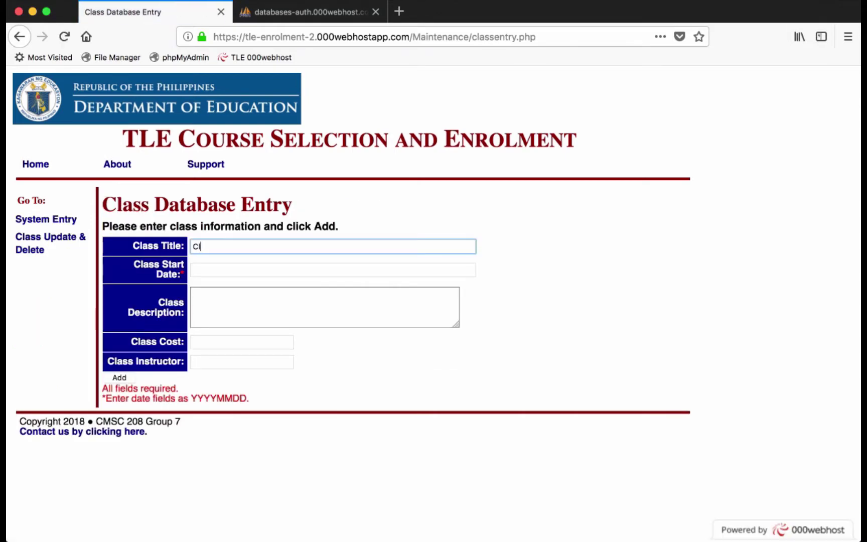
left_click(216, 270)
type("20180101")
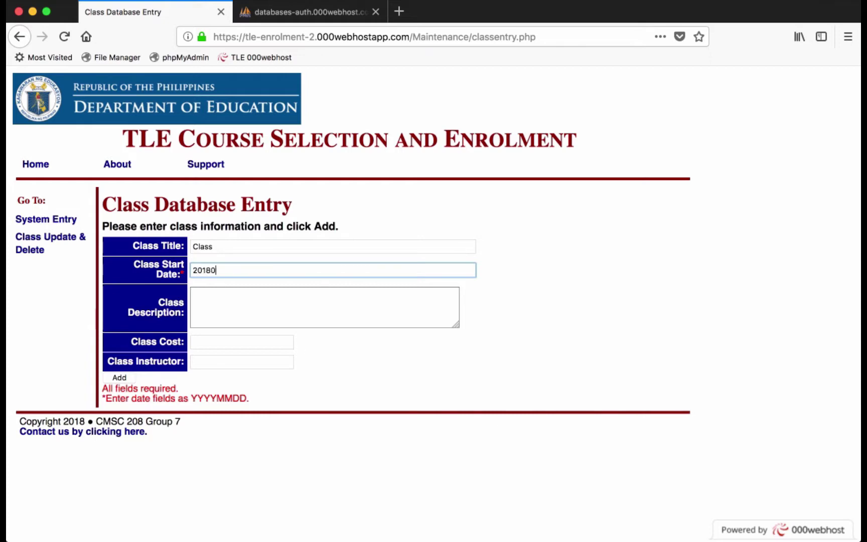
left_click(239, 307)
type("Description")
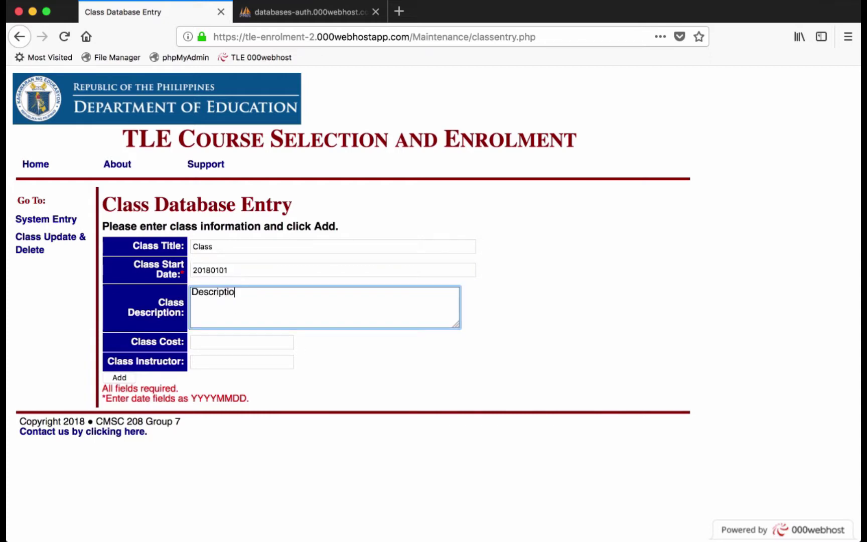
- Set the class cost to 0, enter the instructor's name, and add the class
left_click(239, 338)
type("0")
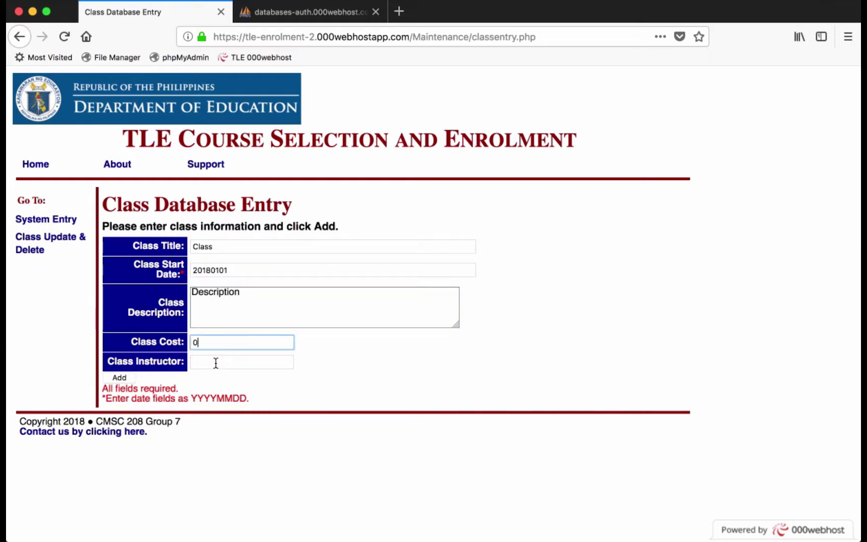
left_click(216, 362)
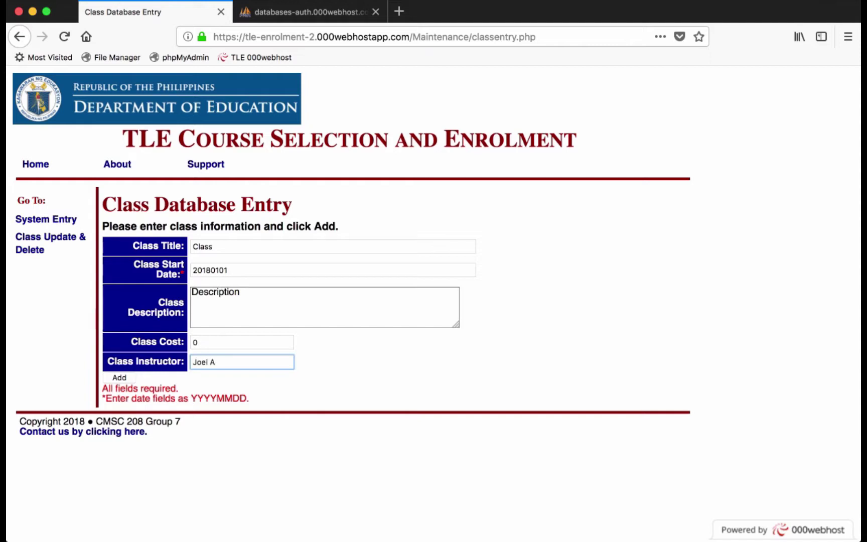
left_click(140, 393)
left_click(121, 380)
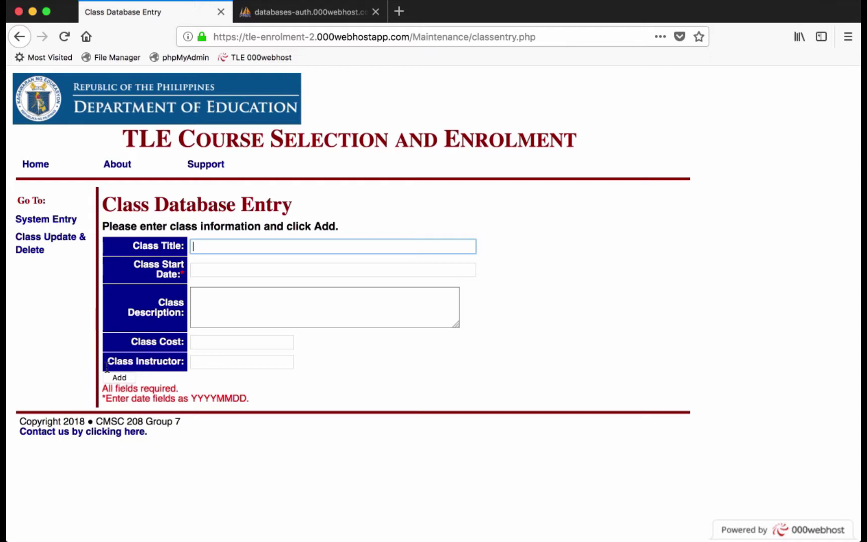
- Edit class 8 in Class Update & Delete, entering 'Updated'
left_click(51, 239)
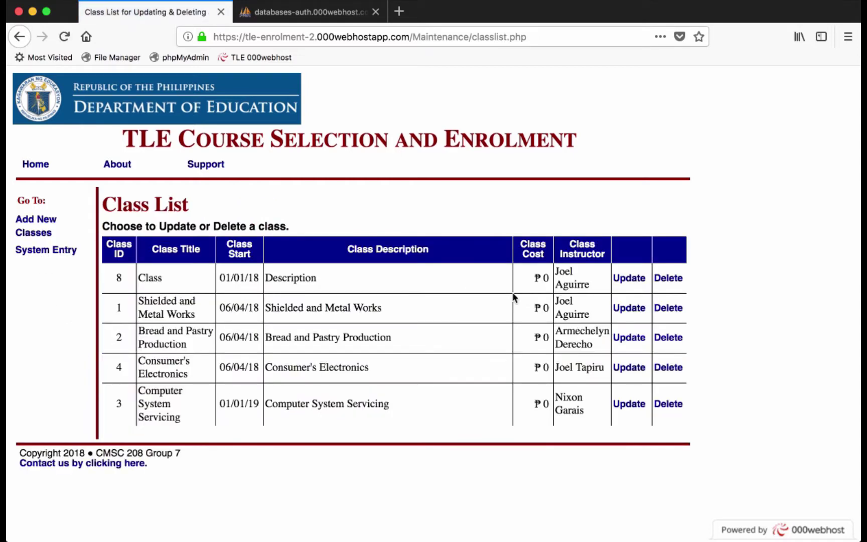
left_click(628, 278)
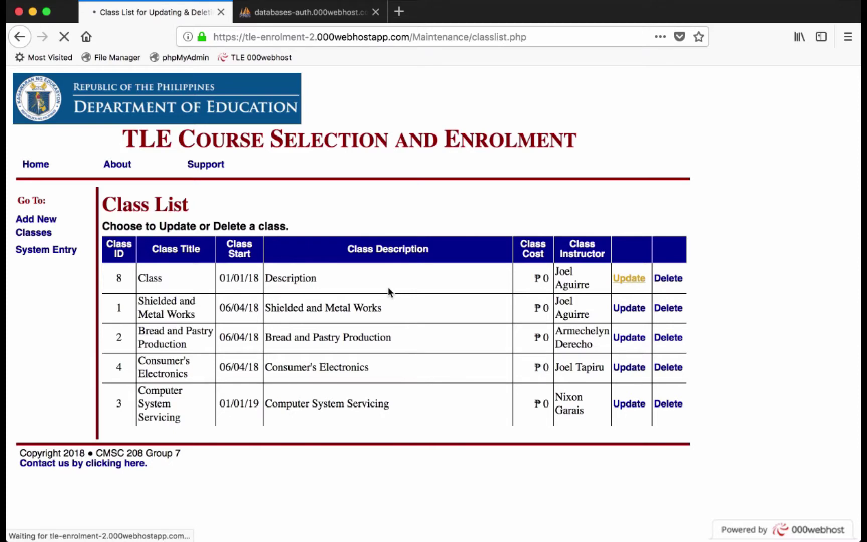
type("Updated")
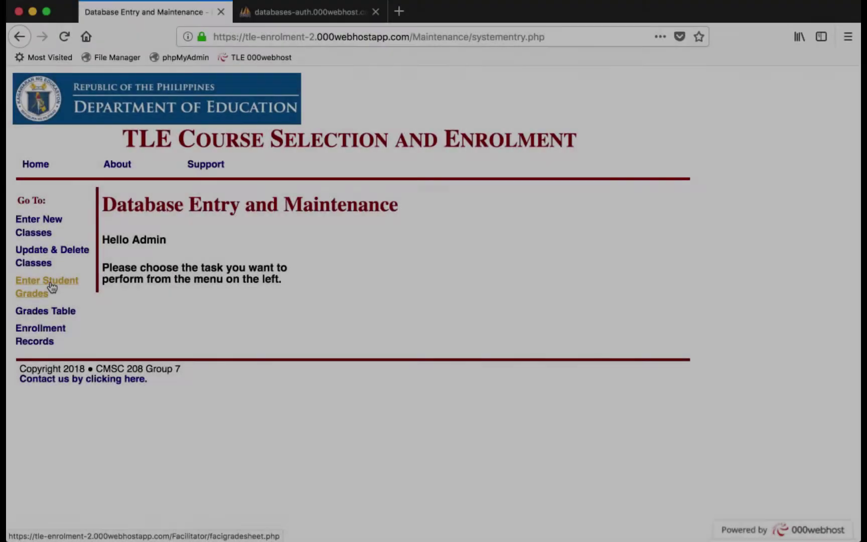
- Submit a student's grades with 75 in each of three courses
left_click(50, 288)
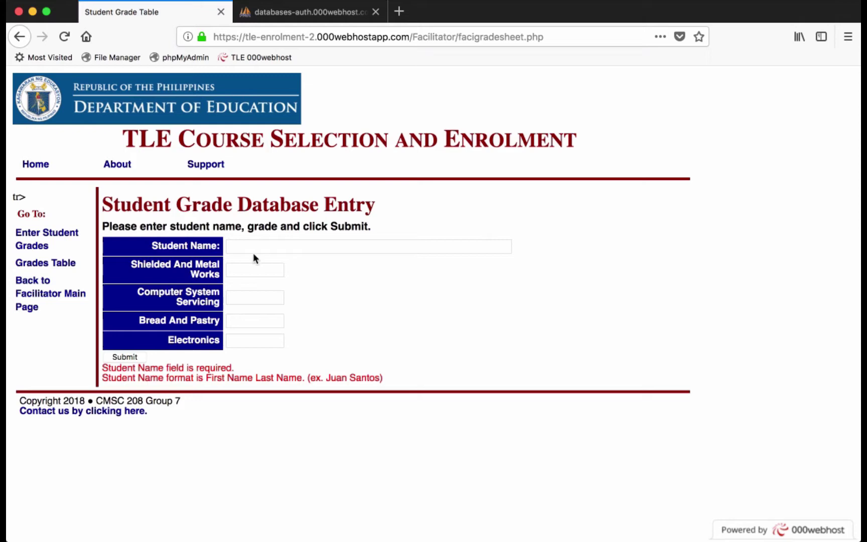
left_click(259, 248)
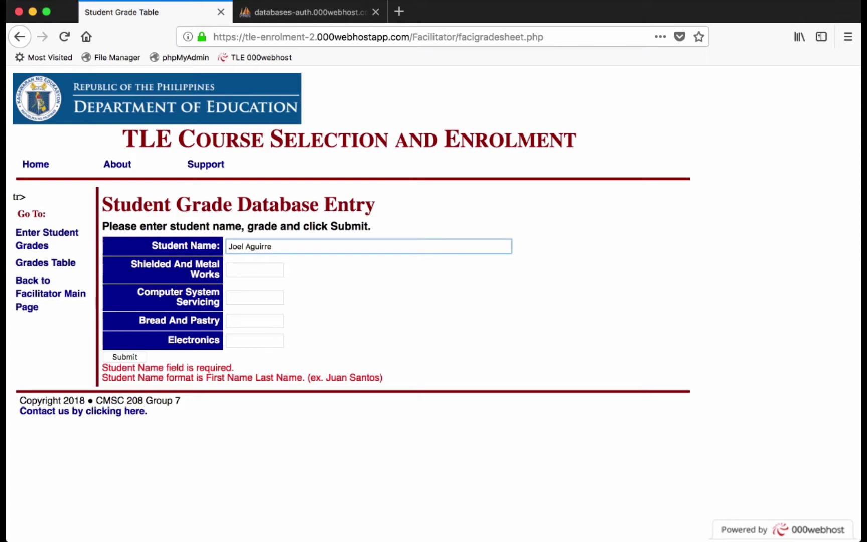
key("Tab")
type("75")
key("Tab")
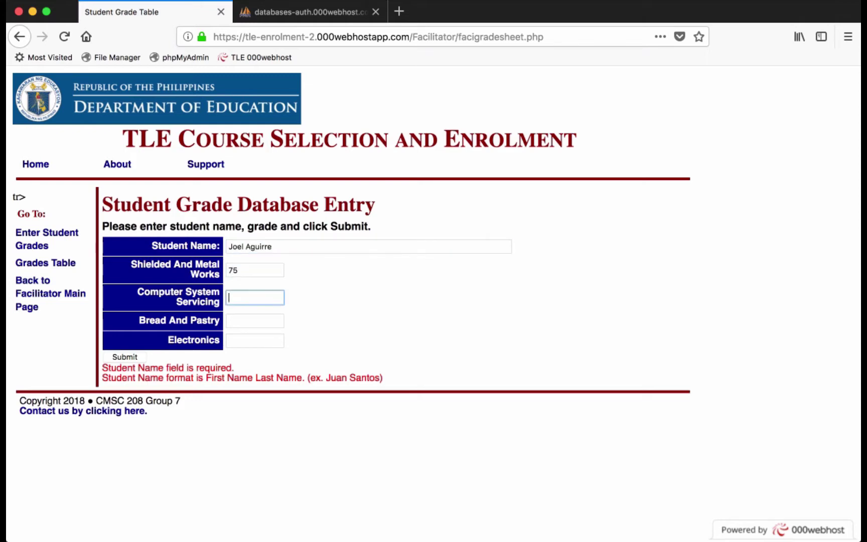
type("75")
key("Tab")
type("75")
key("Tab")
type("75")
left_click(134, 357)
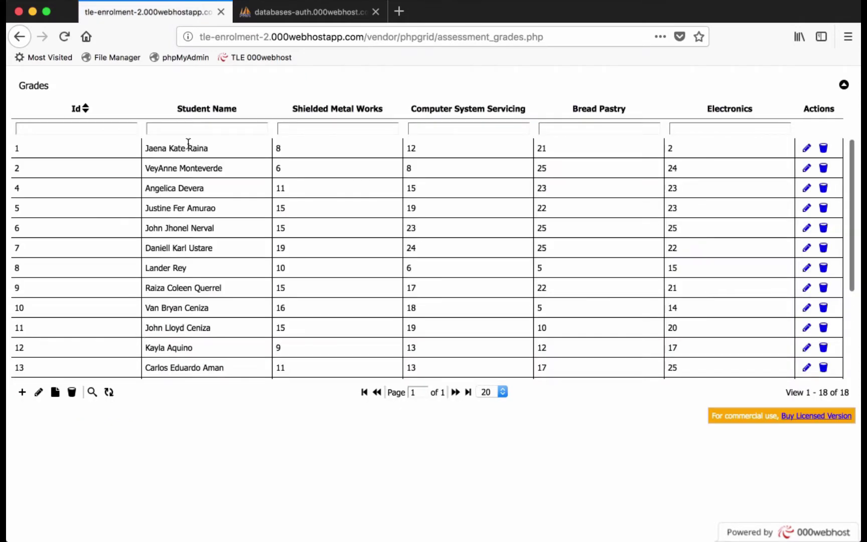
- Filter the Grades table by student name, then clear the filter to list everyone
left_click(194, 130)
type("Joel")
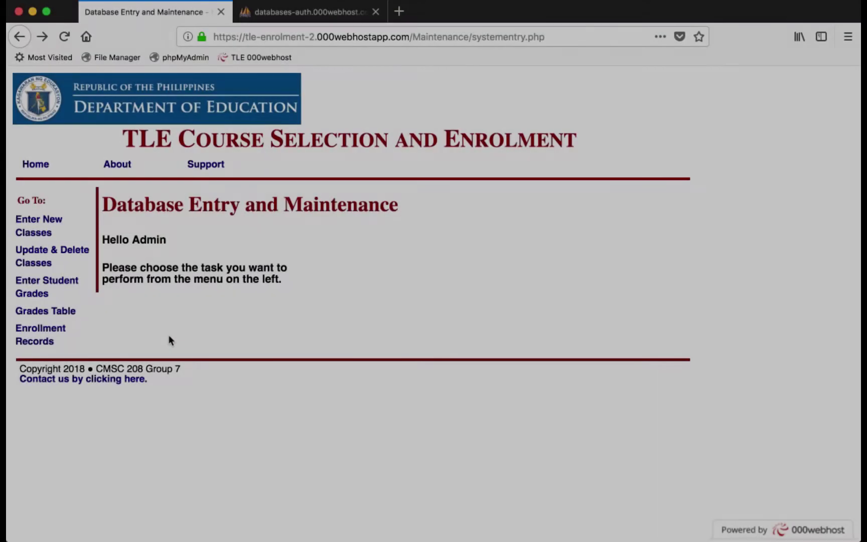
left_click(53, 310)
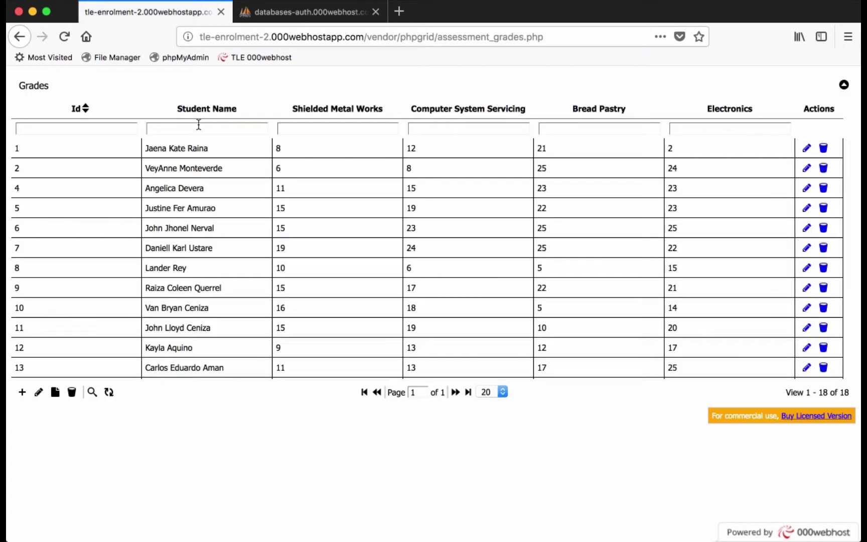
left_click(199, 125)
type("Angelica")
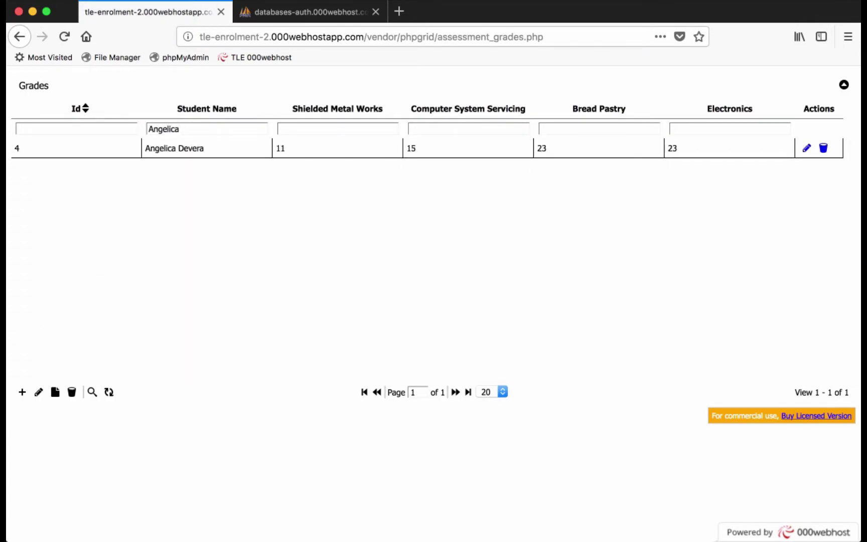
key("BackSpace")
key("BackSpace")
key("BackSpace")
key("BackSpace")
key("BackSpace")
key("BackSpace")
key("BackSpace")
key("BackSpace")
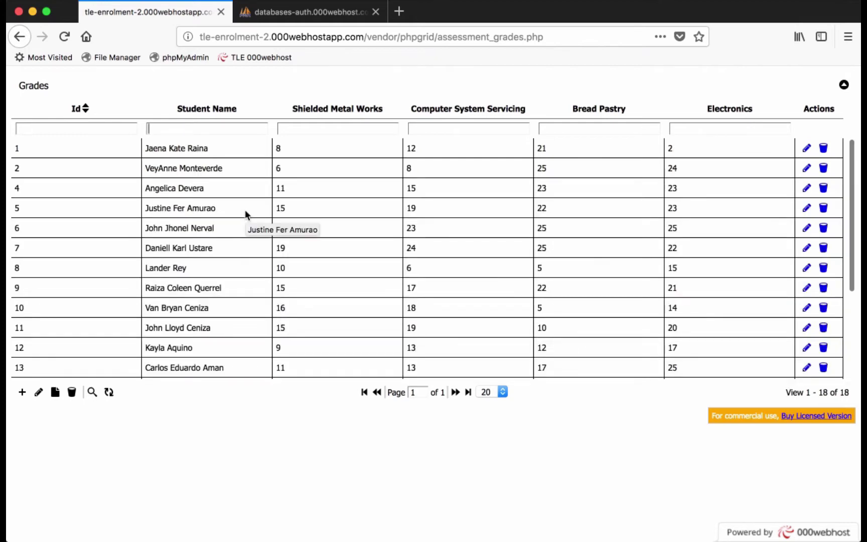
- Sort grades by Shielded Metal Works highest first, filter to the student, and edit their row
left_click(372, 111)
left_click(372, 111)
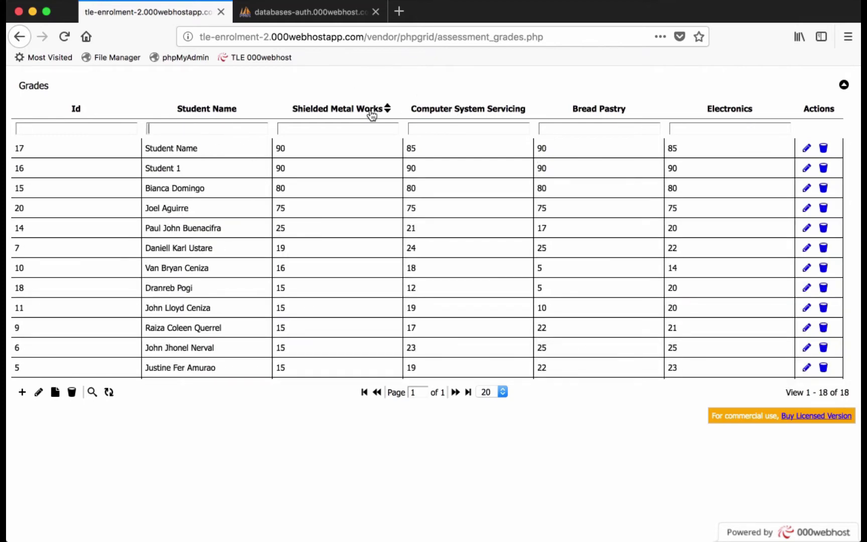
left_click(208, 129)
type("Joel")
left_click(289, 149)
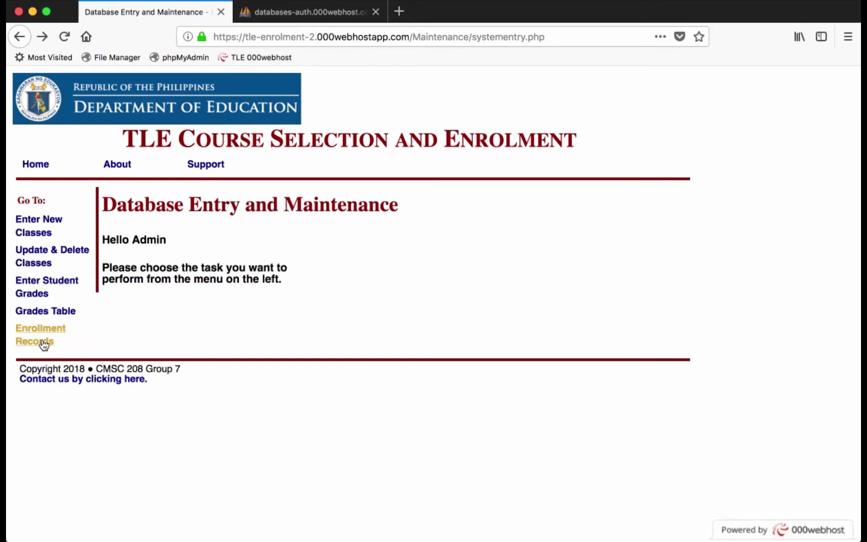
- Filter enrollment records by Class Id 1 then 2, clear it, and sort newest Reg Date first
left_click(41, 341)
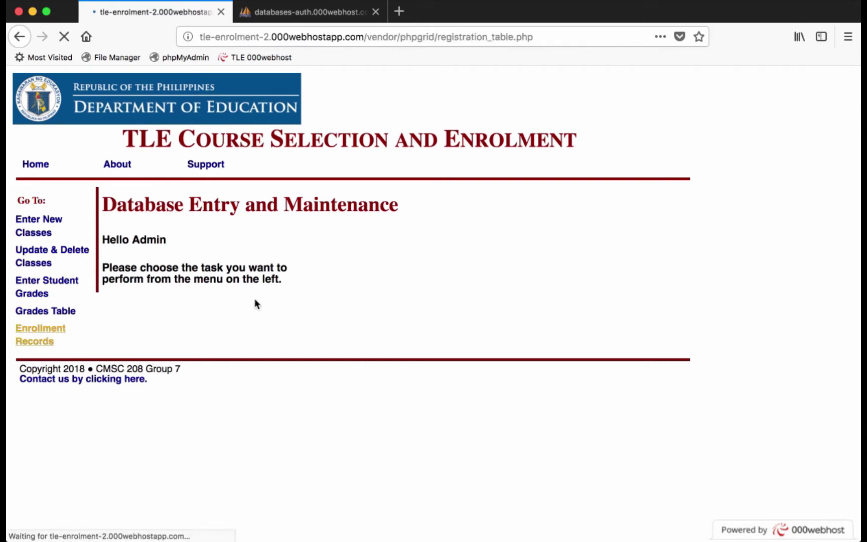
left_click(295, 124)
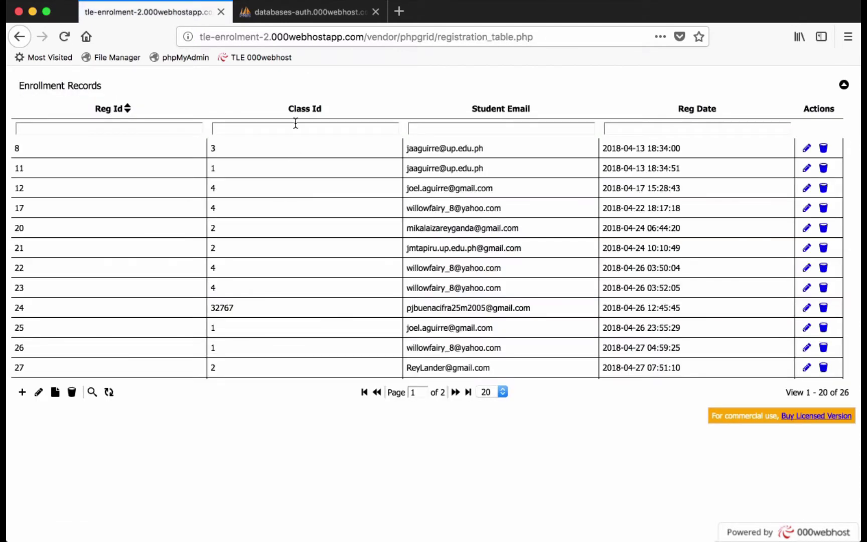
type("1")
key("BackSpace")
type("2")
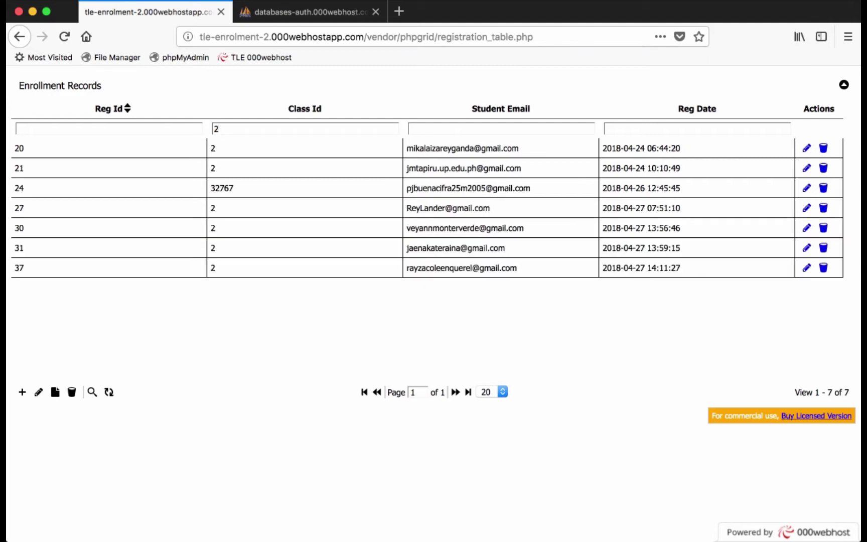
key("BackSpace")
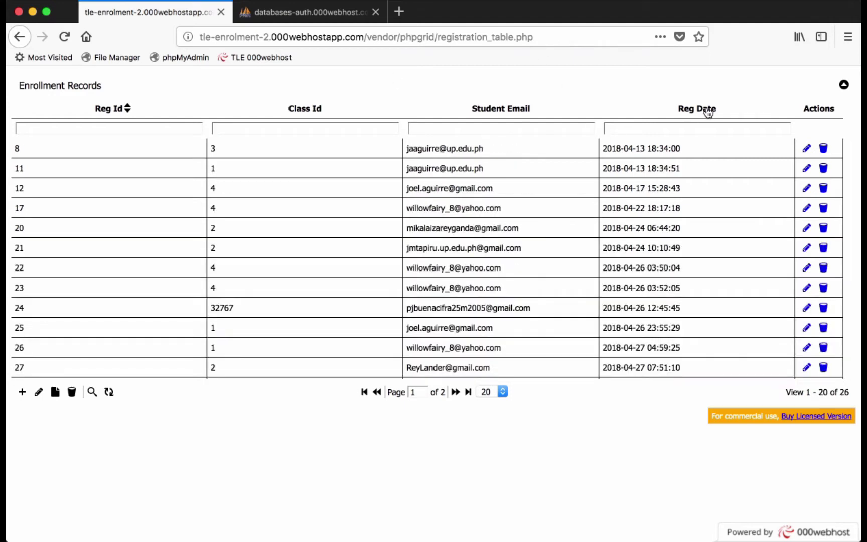
left_click(709, 109)
left_click(721, 111)
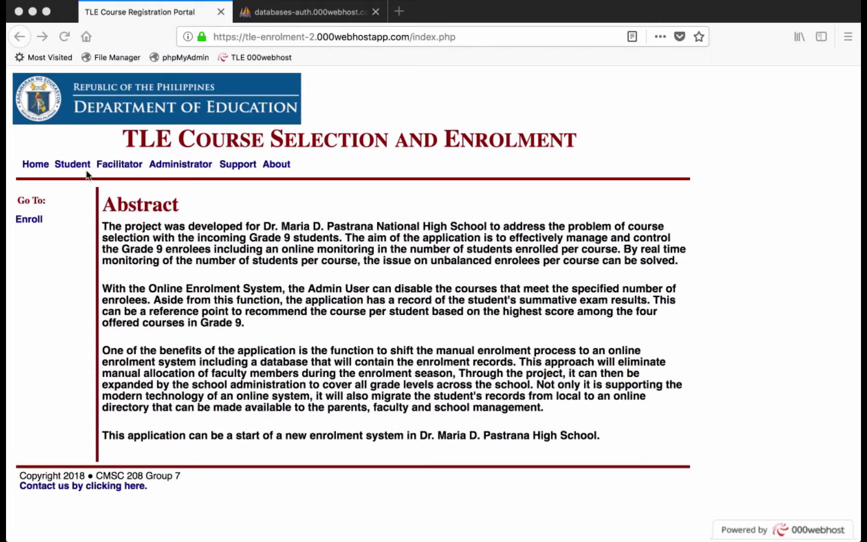
- Register a new student account with a full name, an e-mail user ID and a password
left_click(75, 166)
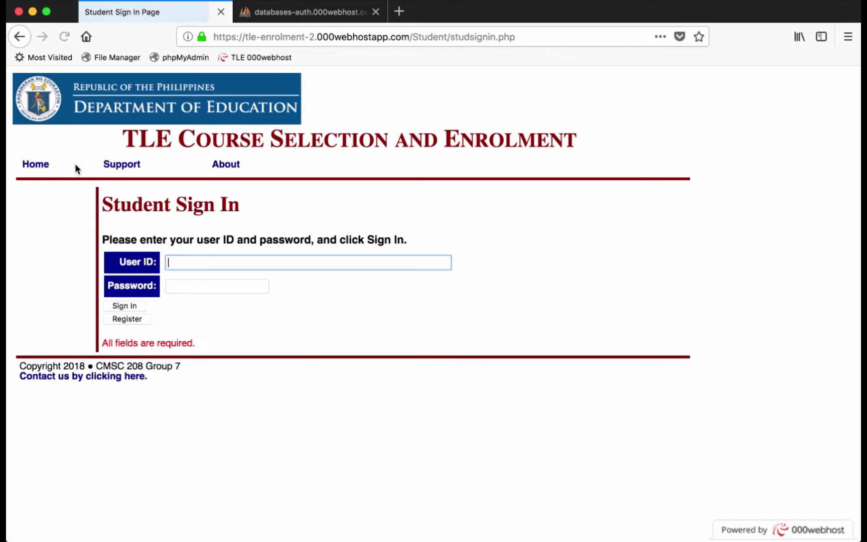
left_click(140, 319)
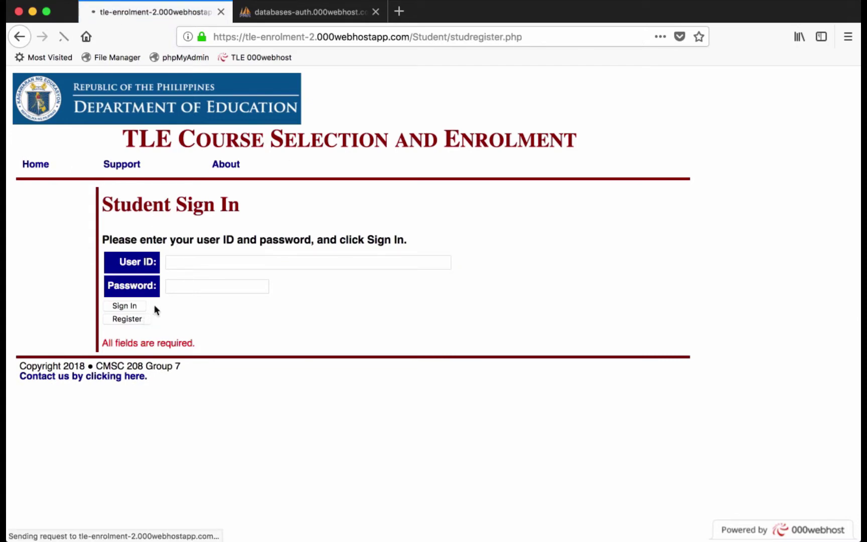
type("Juan dela Cruz")
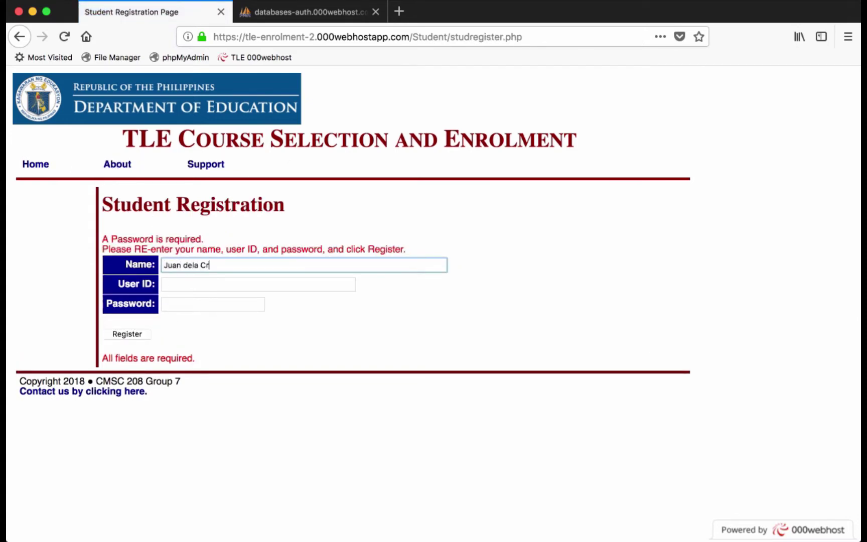
left_click(191, 286)
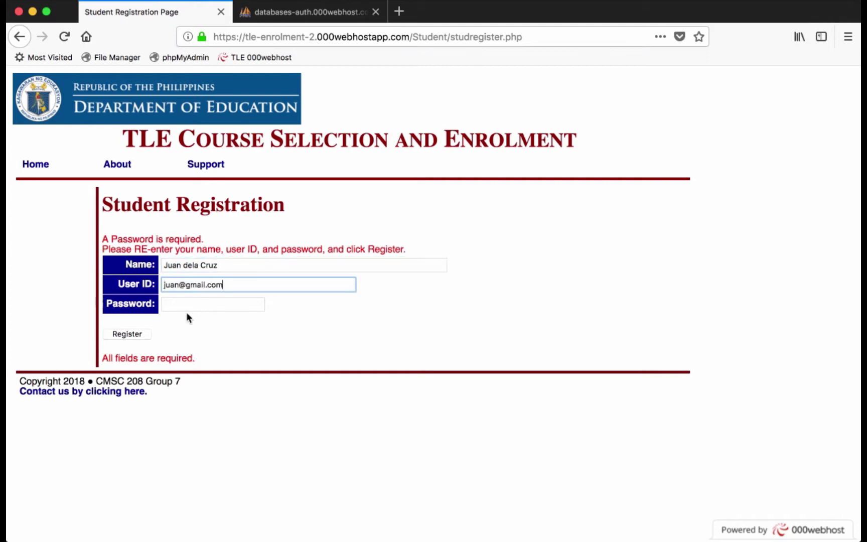
left_click(188, 303)
type("1234")
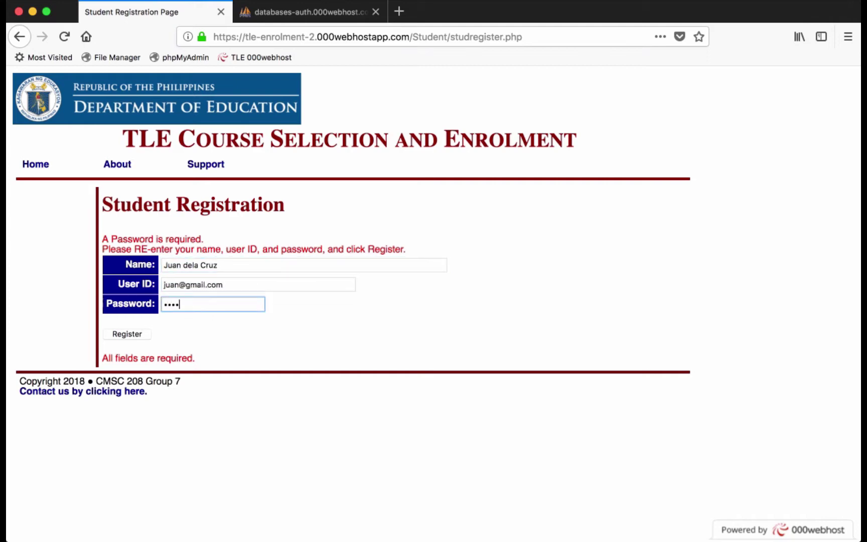
left_click(130, 337)
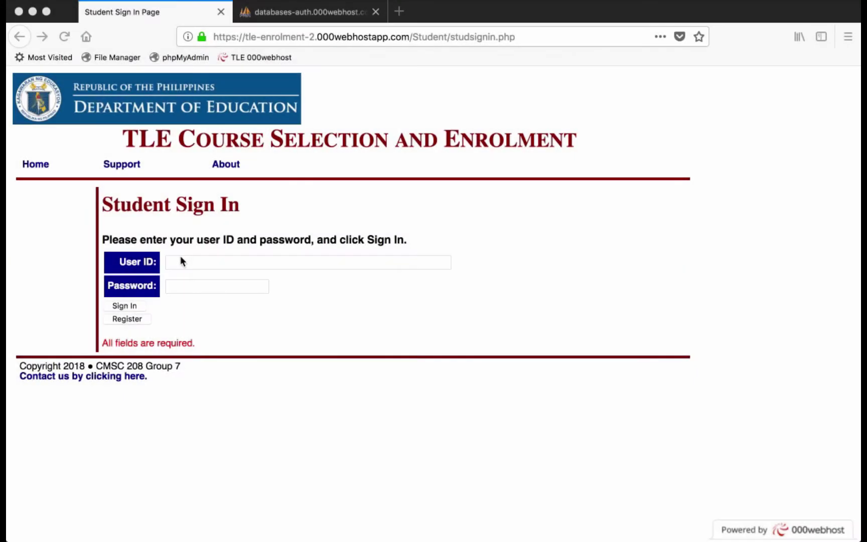
- Sign in to the Student page with the student's user ID and password
left_click(181, 257)
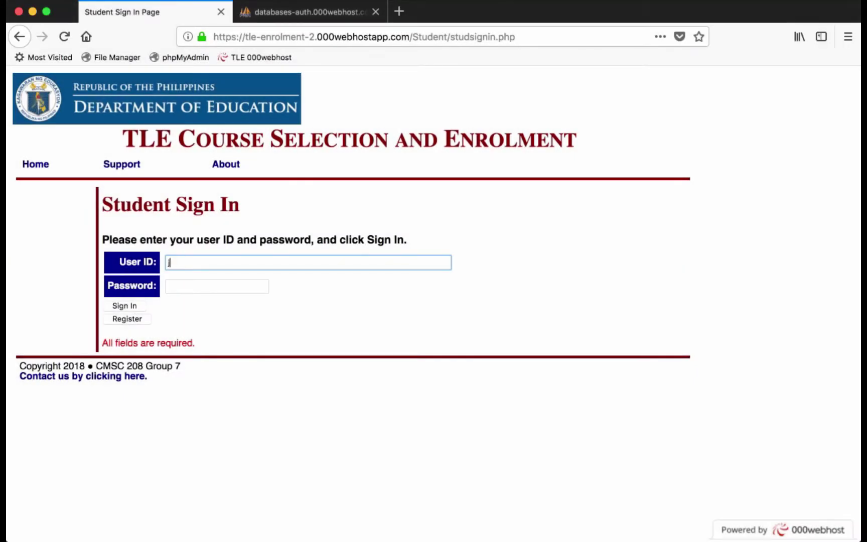
left_click(190, 287)
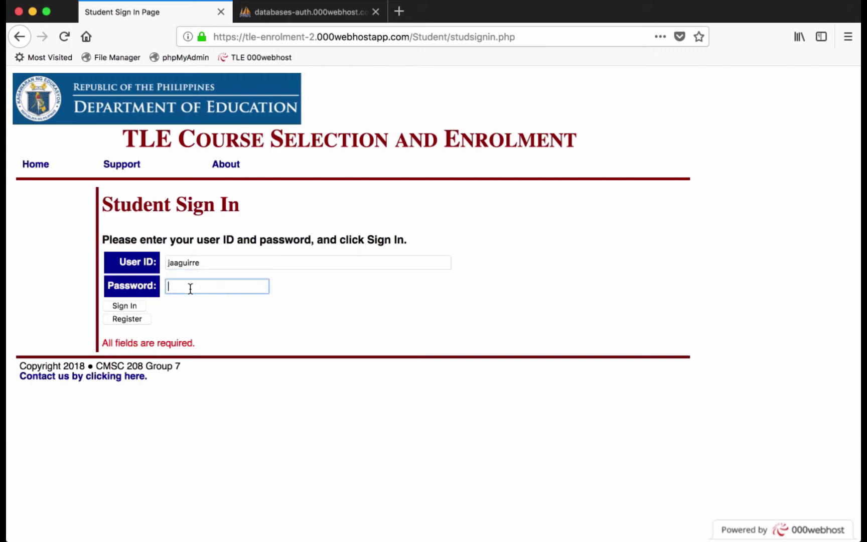
left_click(124, 306)
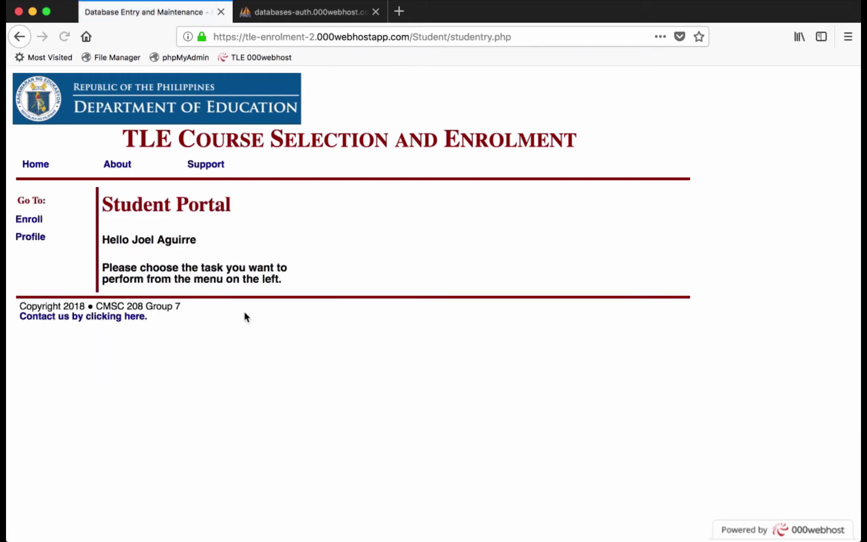
- View the student profile, log out, and sign back in as the same student
left_click(34, 238)
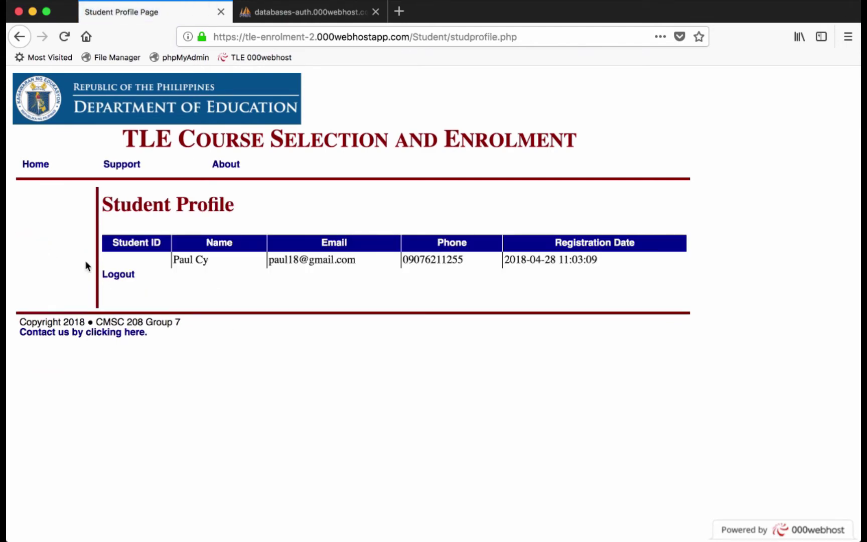
left_click(115, 276)
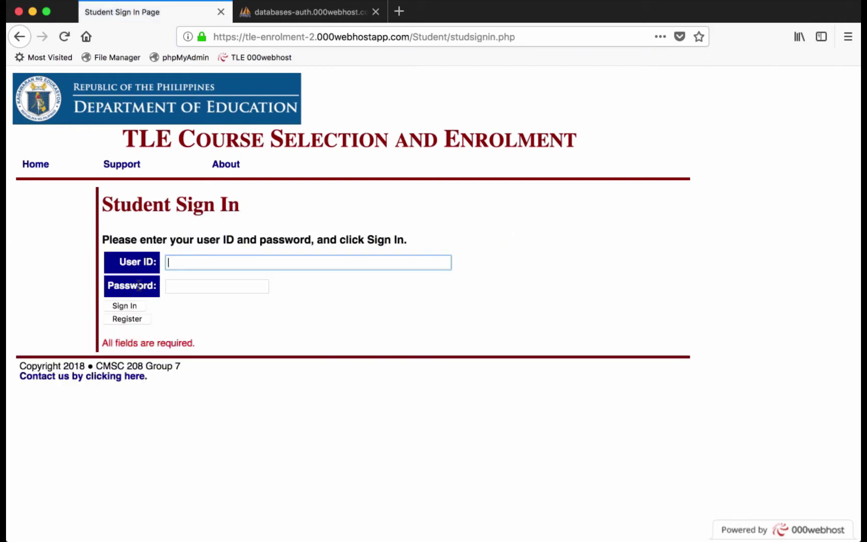
left_click(190, 287)
type("j")
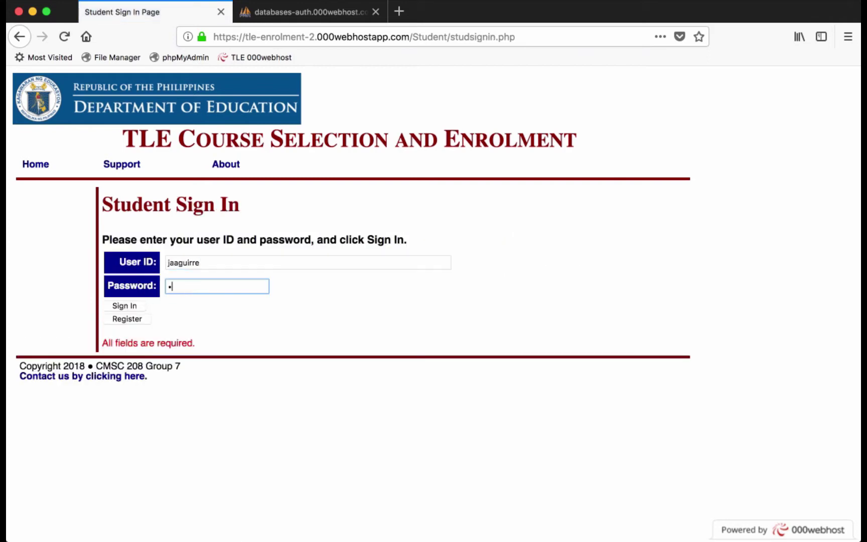
left_click(133, 310)
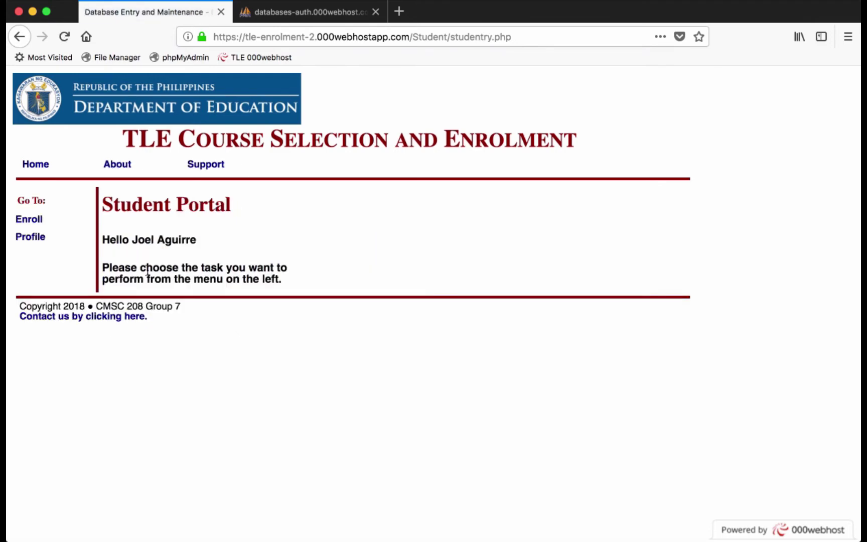
- Choose class 1 for enrolment and enter the student's e-mail address twice
left_click(35, 220)
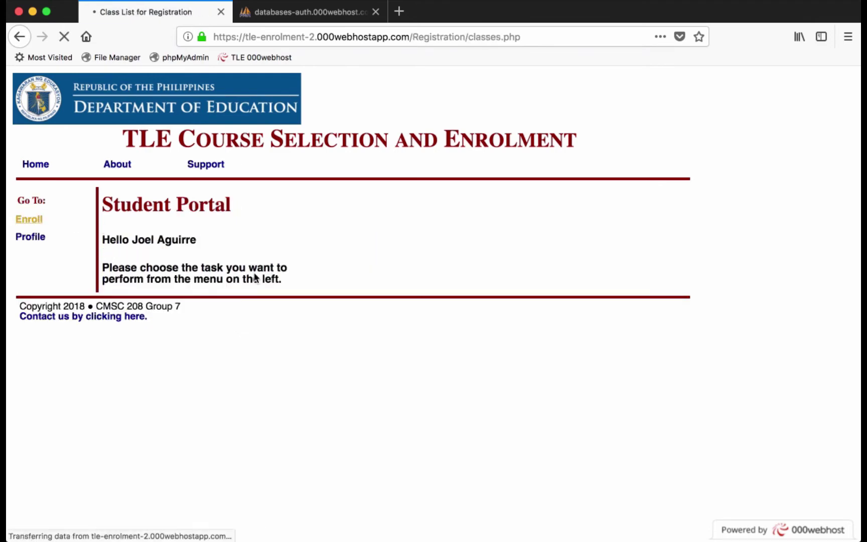
left_click(656, 278)
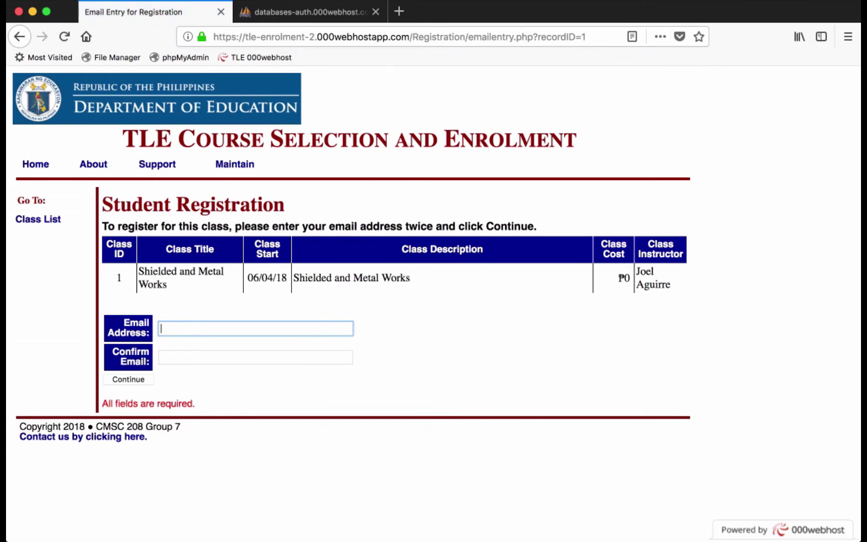
left_click(282, 355)
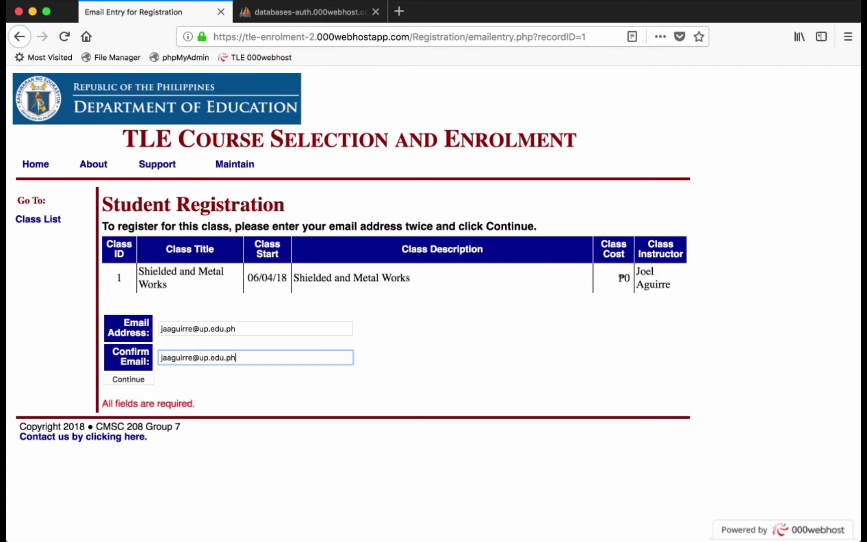
left_click(142, 382)
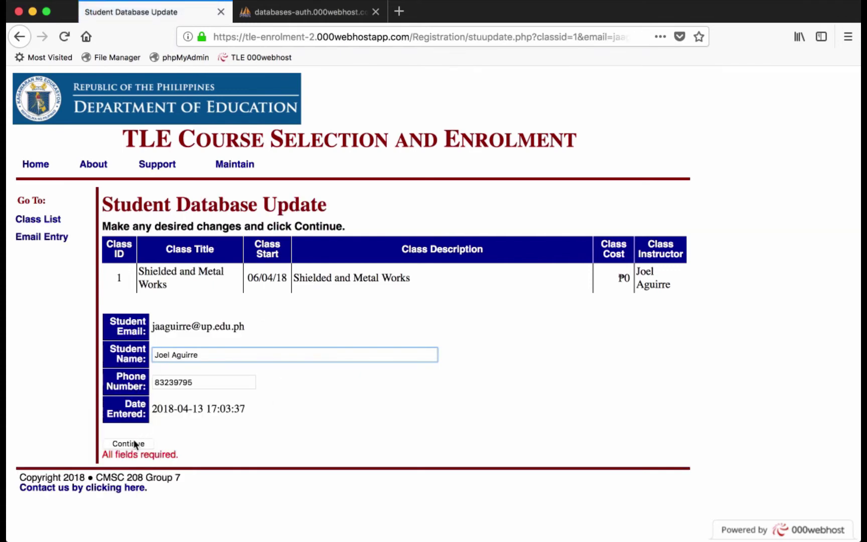
- Accept the student details, confirm the registration, and complete it
left_click(130, 444)
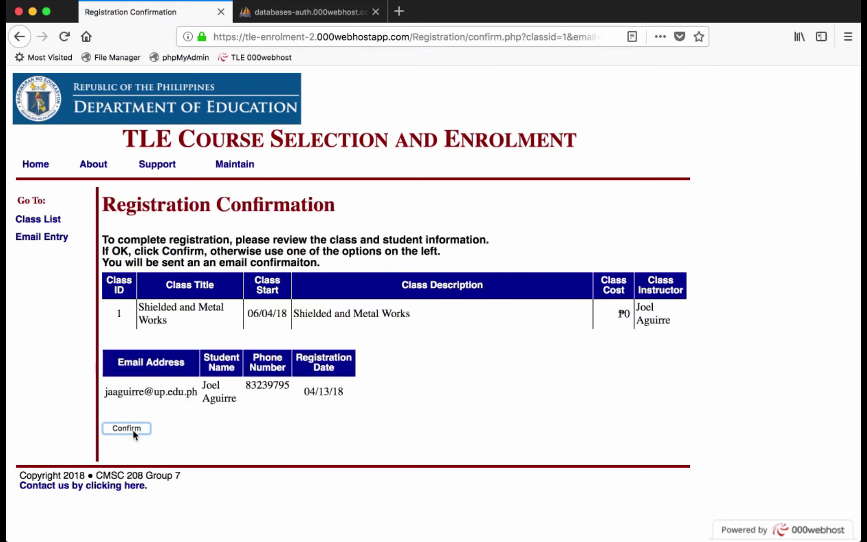
left_click(133, 430)
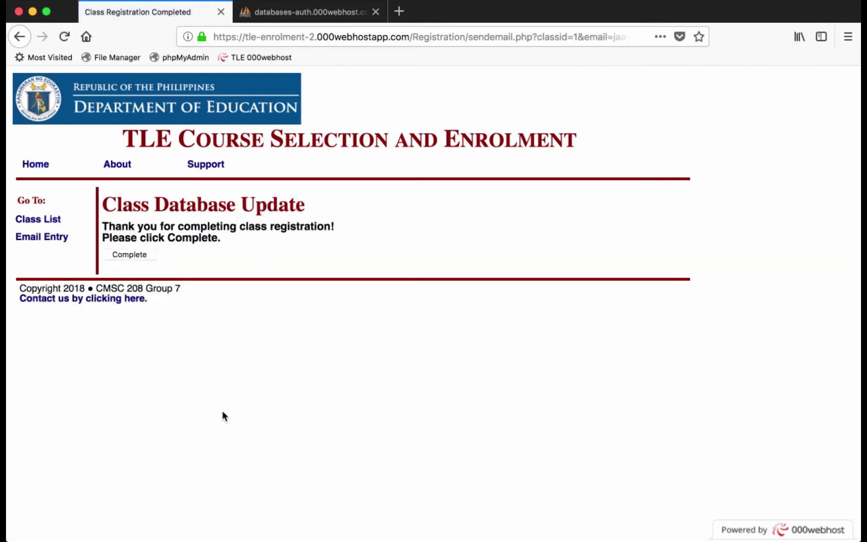
left_click(131, 255)
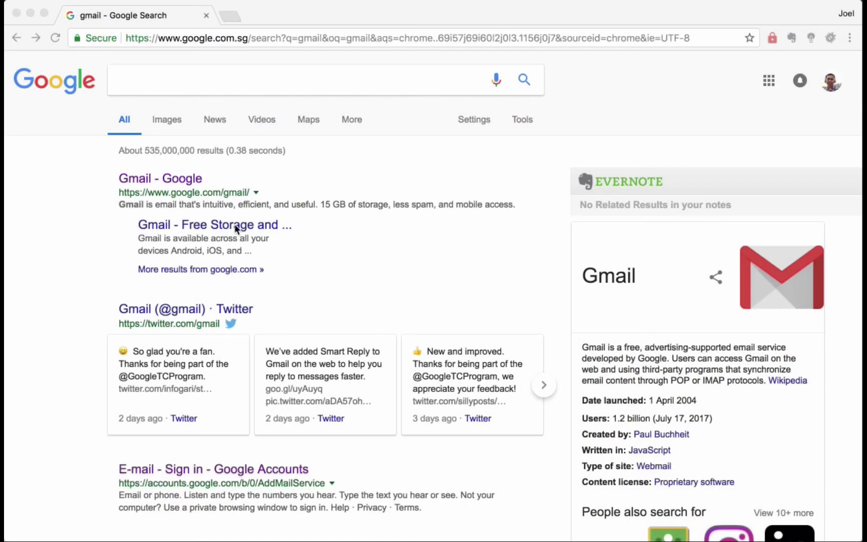
- Open Gmail from the search results and view the Class Registration email
left_click(173, 181)
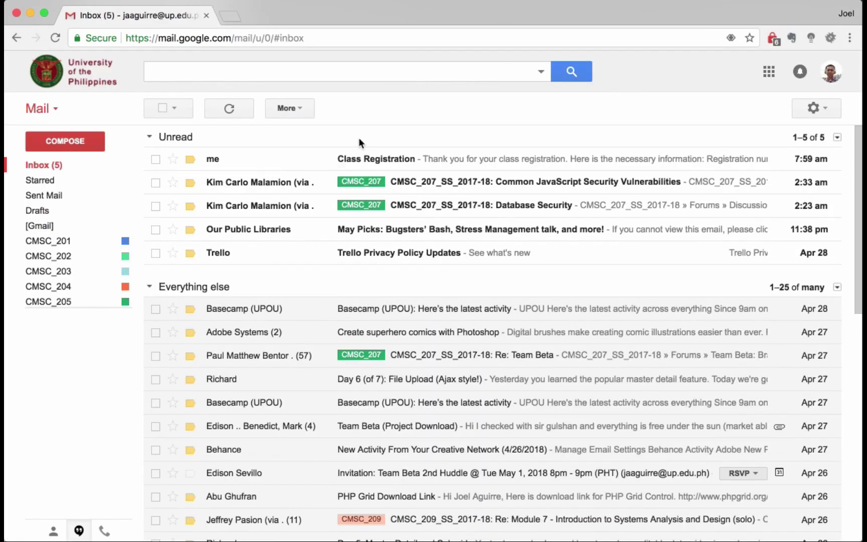
left_click(359, 159)
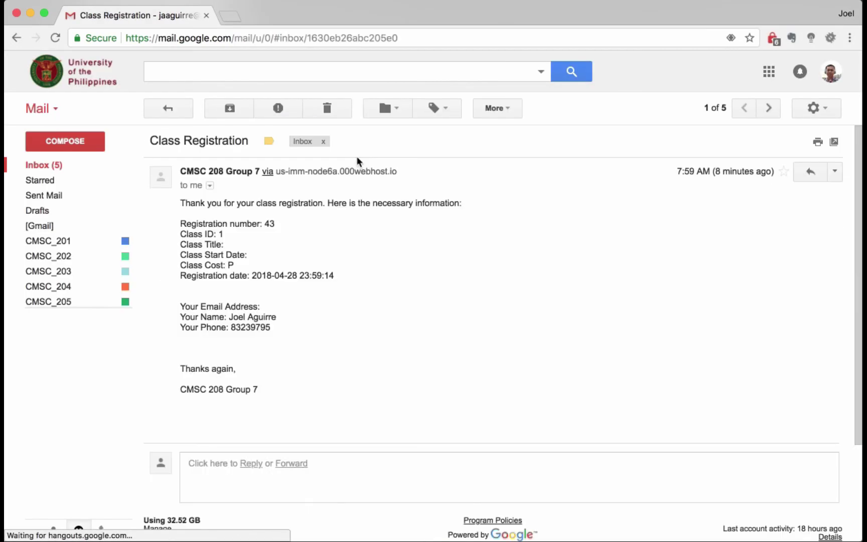